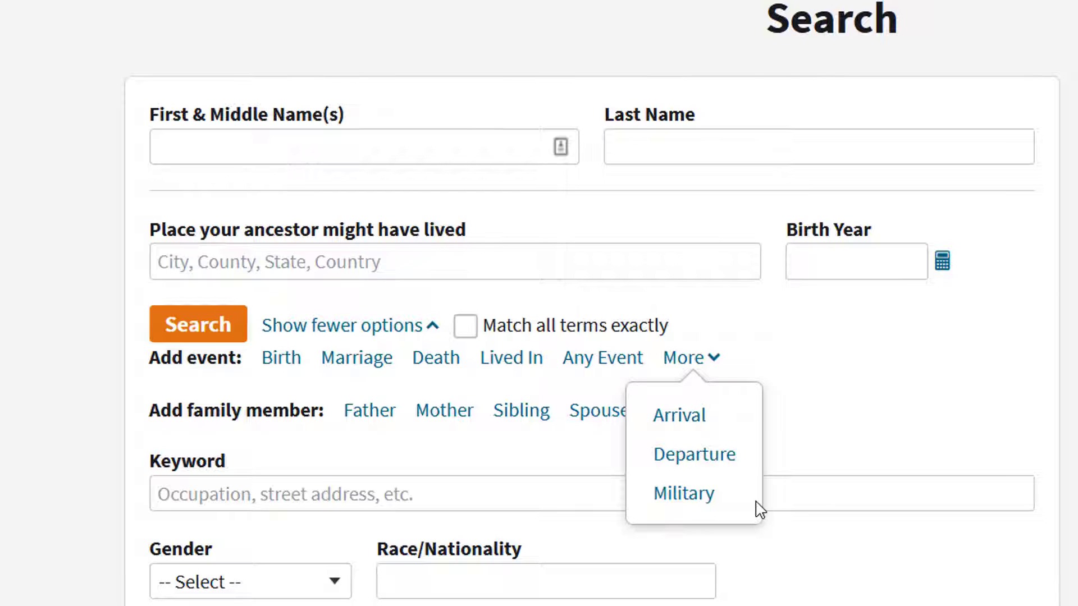
Add a birth event to the ancestor search with the year 1912
click(288, 366)
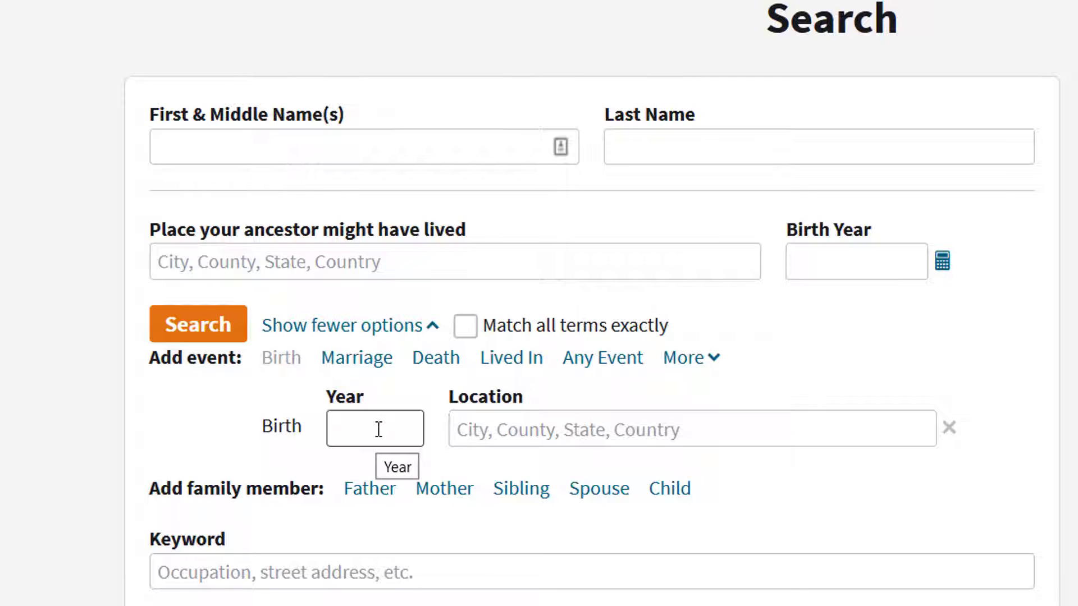
text(1)
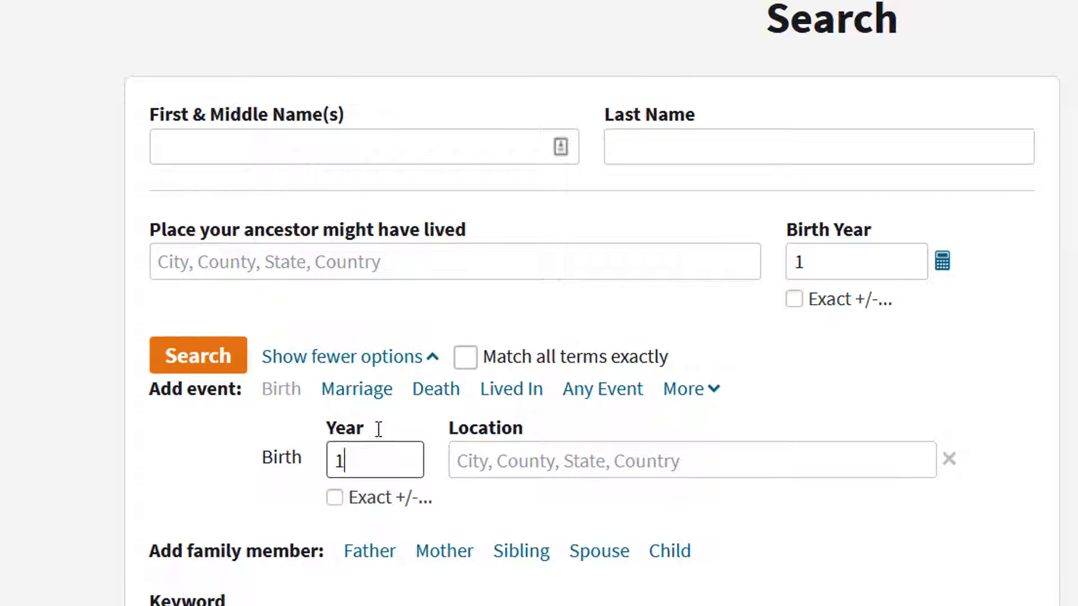
text(912)
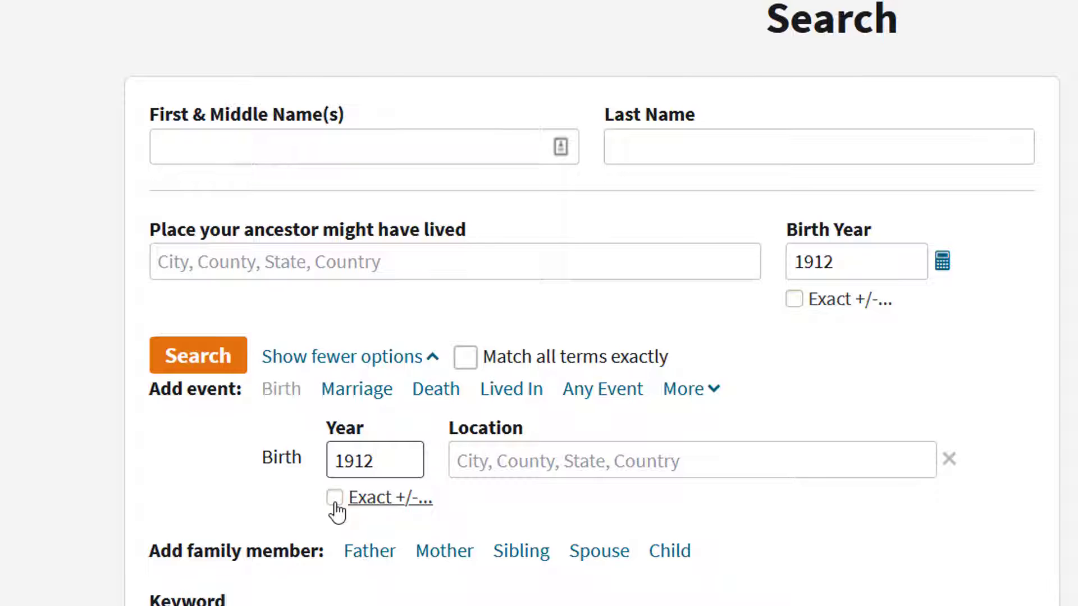
Limit the 1912 birth year to within +/-10 years, switch it to exactly this year, and run the search
click(335, 500)
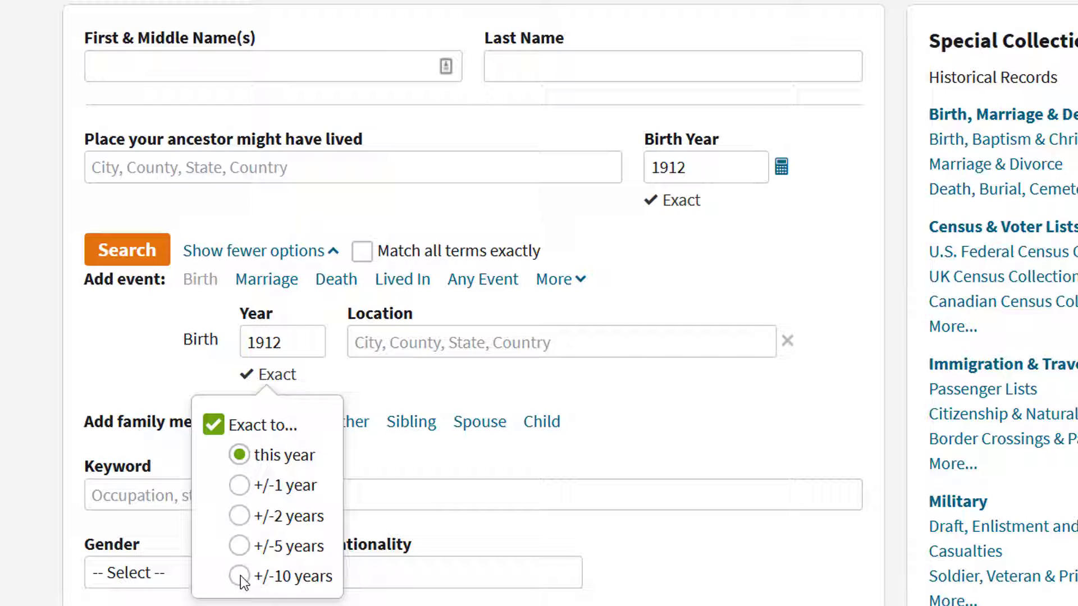
click(239, 577)
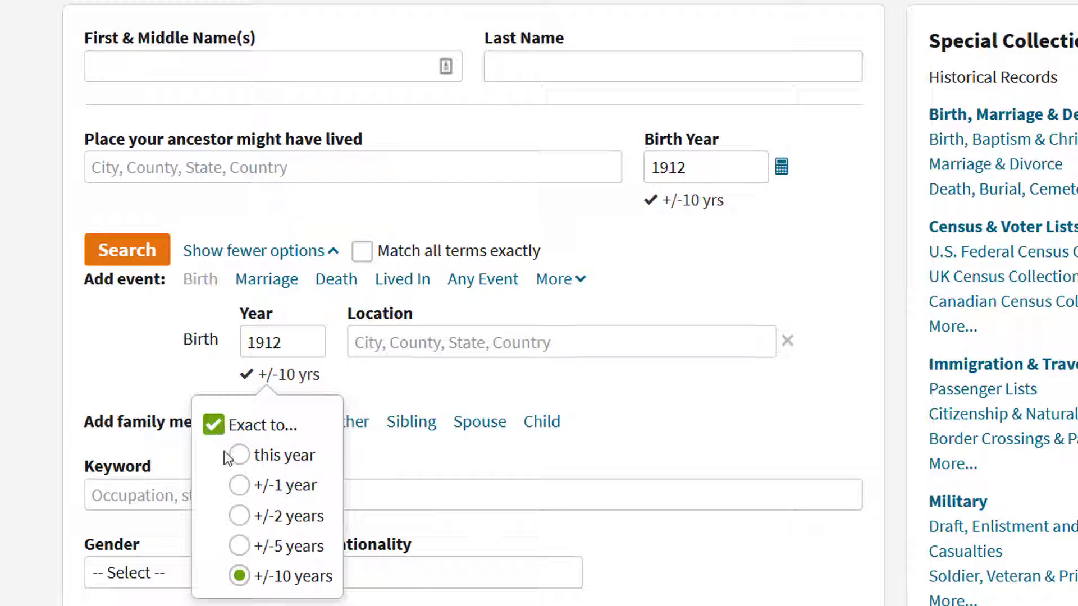
click(240, 457)
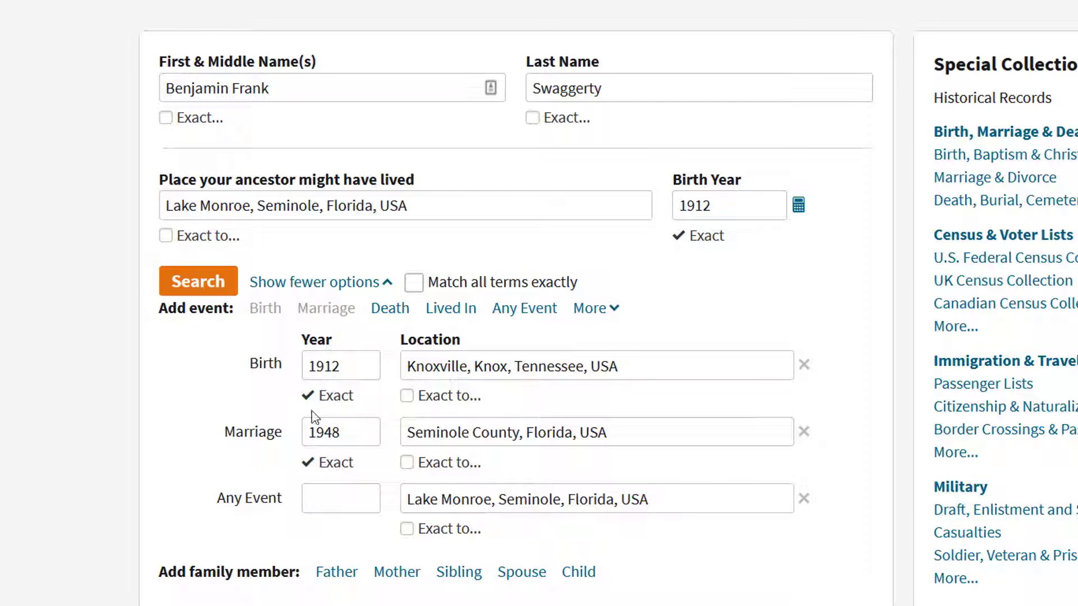
click(190, 286)
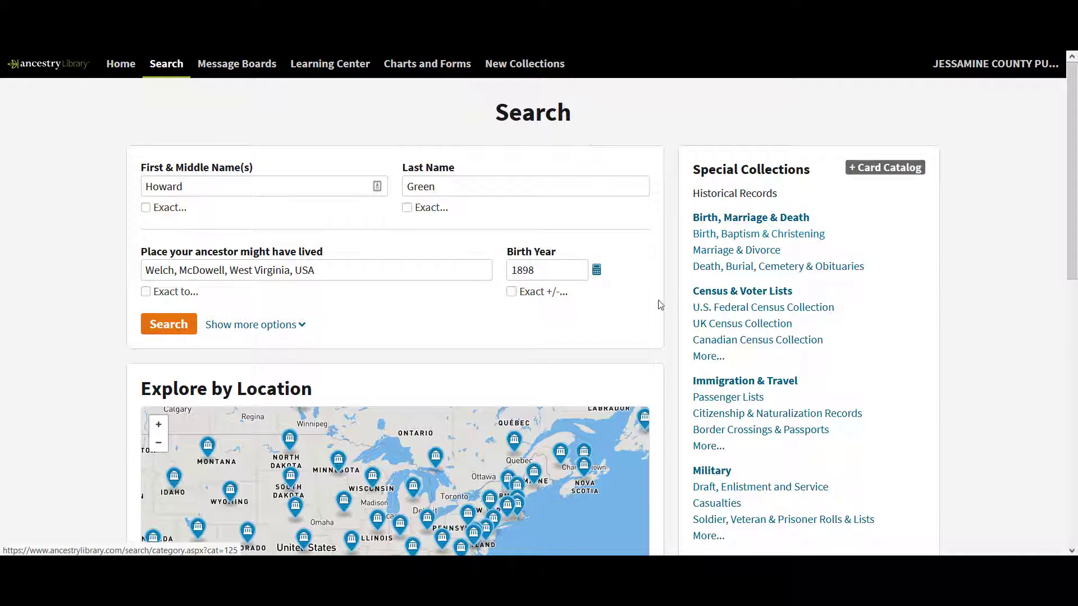
Expand the search options, add the father's first, middle and last names as a family member, and run the search
click(272, 325)
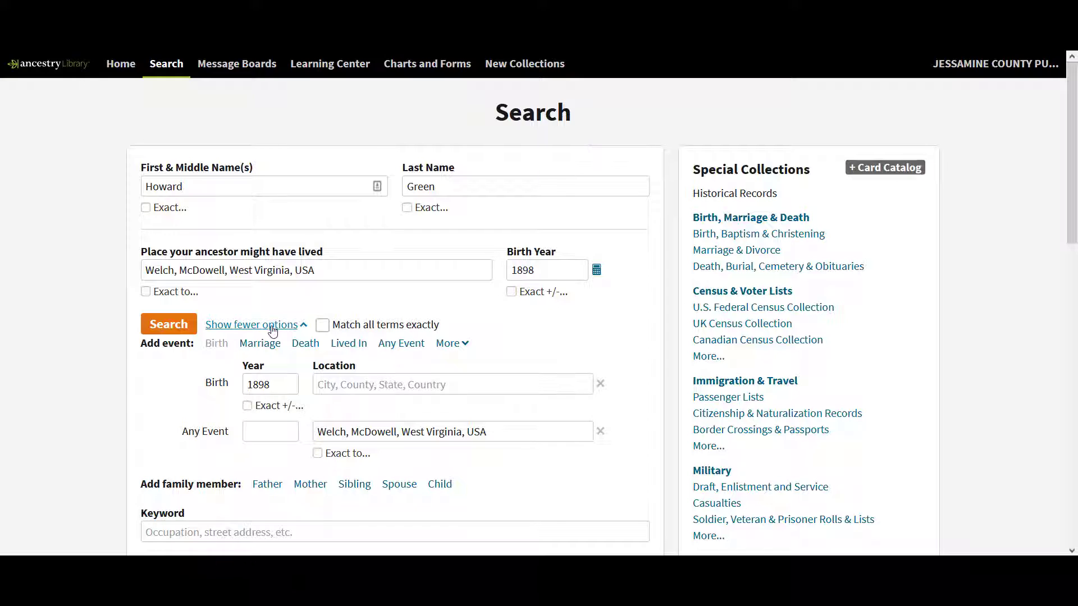
scroll(273, 332, down, 3)
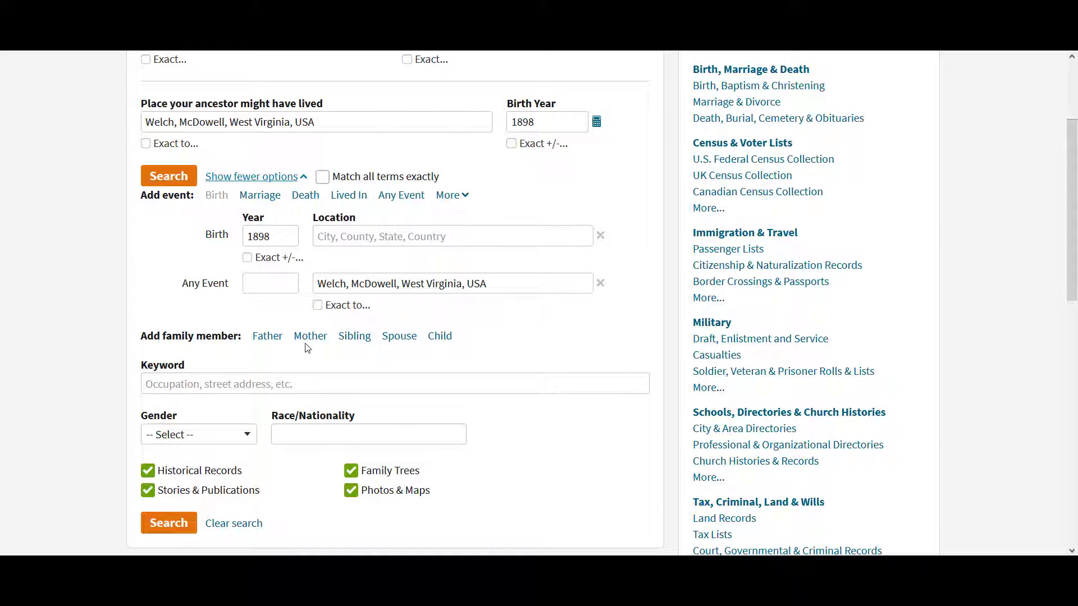
click(267, 336)
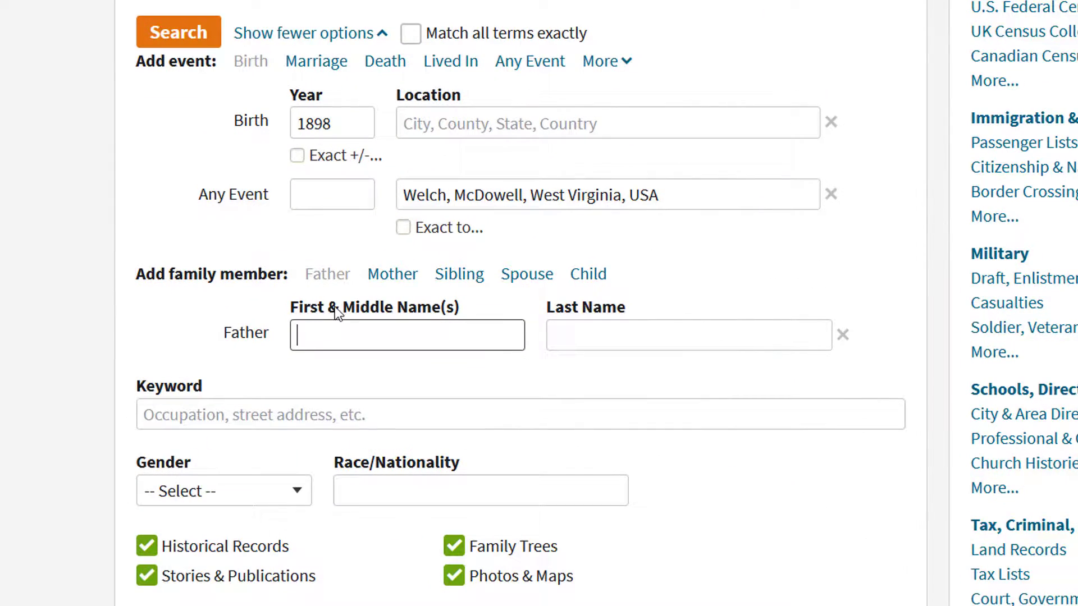
text(G)
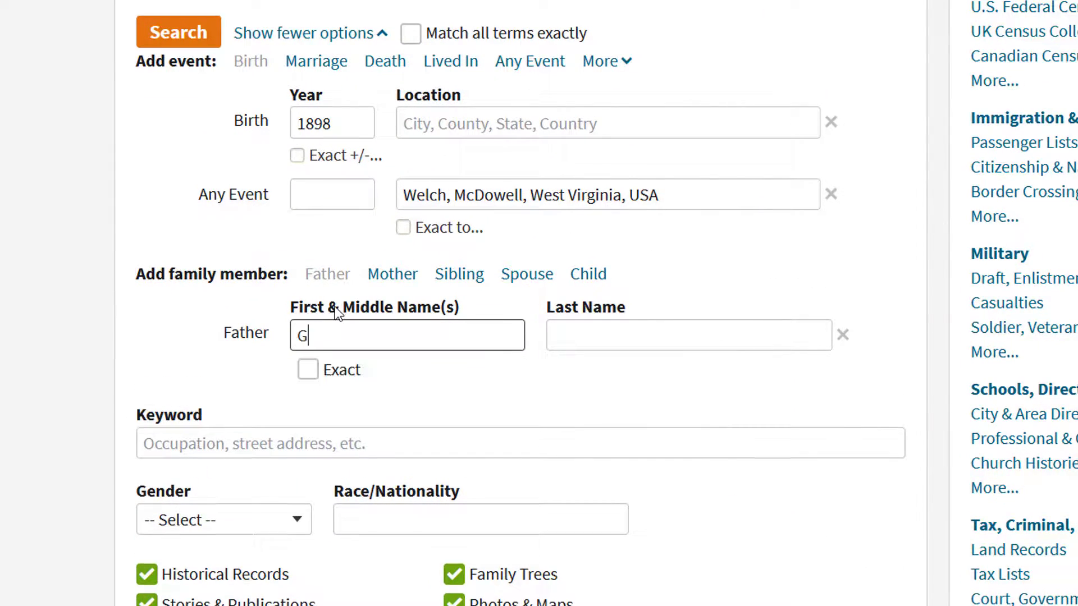
text(eorge Washington)
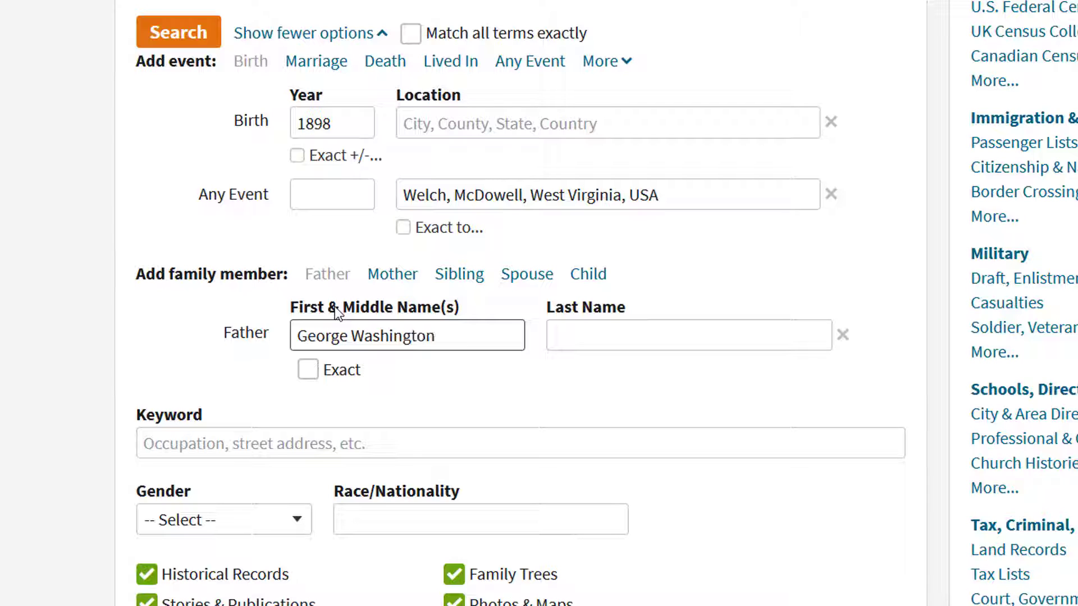
key(Tab)
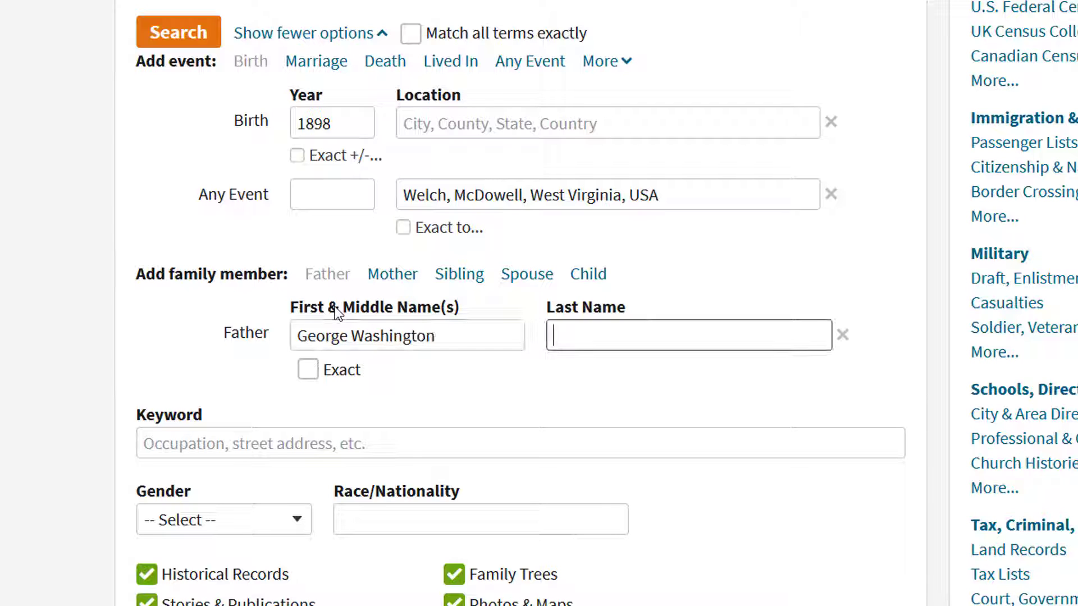
text(Green)
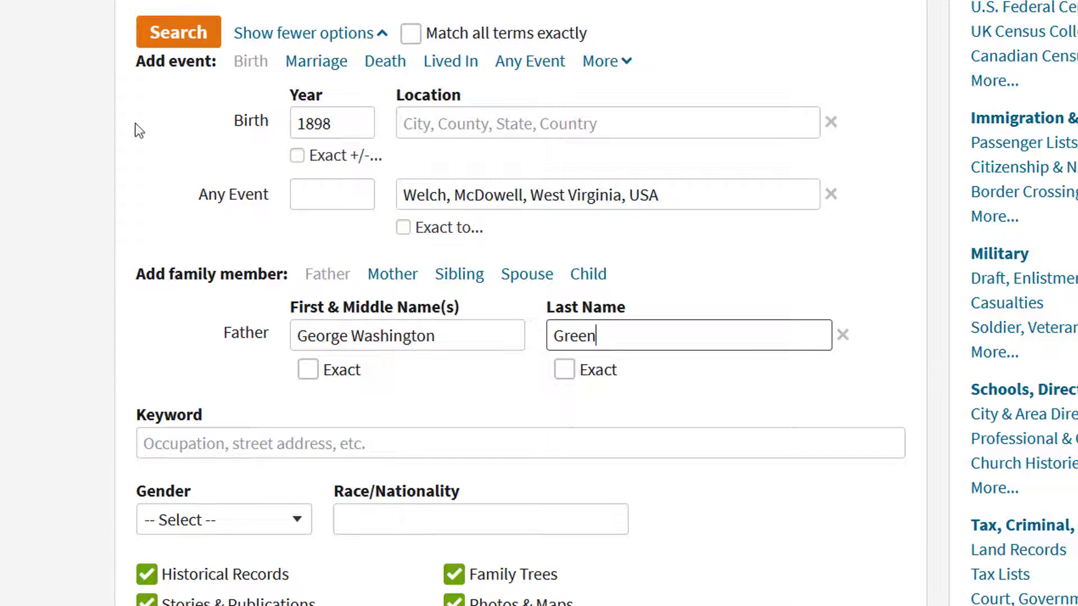
click(175, 33)
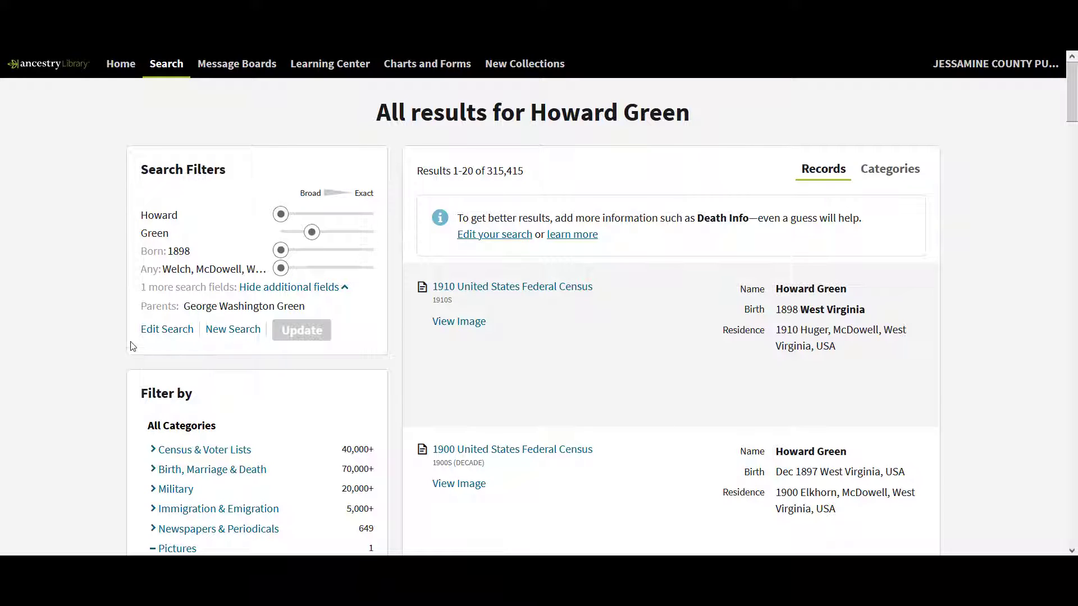
Edit the search to remove the father and add the spouse's first, middle and last names instead
click(147, 332)
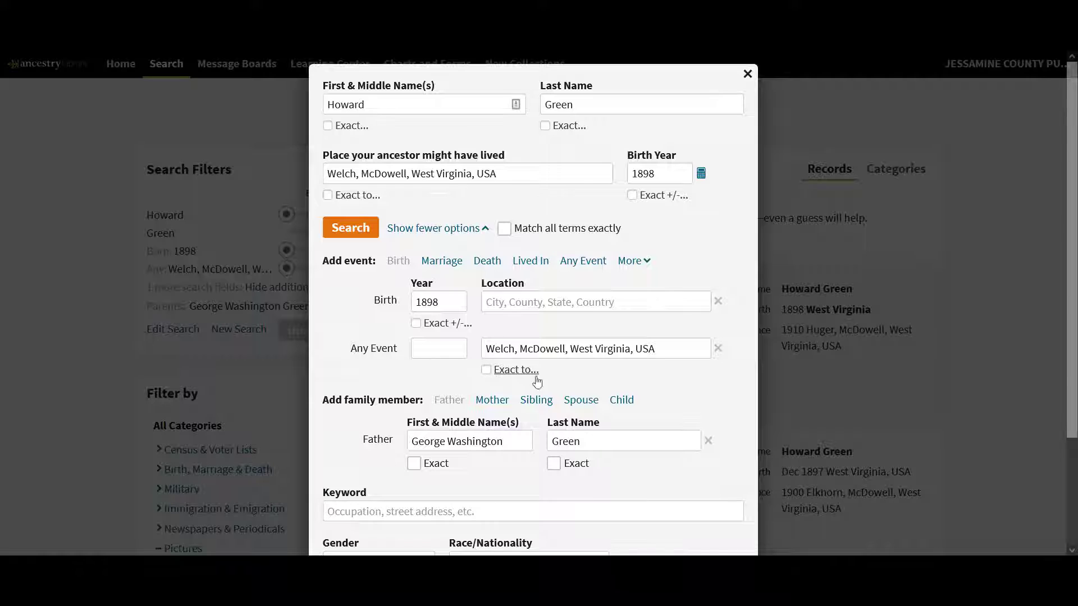
click(709, 441)
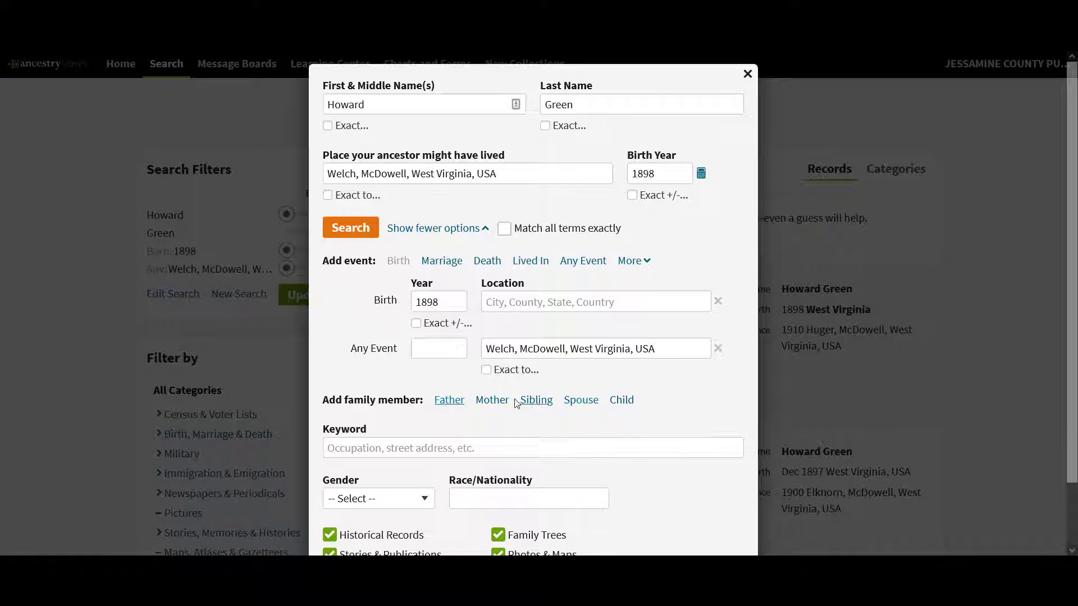
click(581, 400)
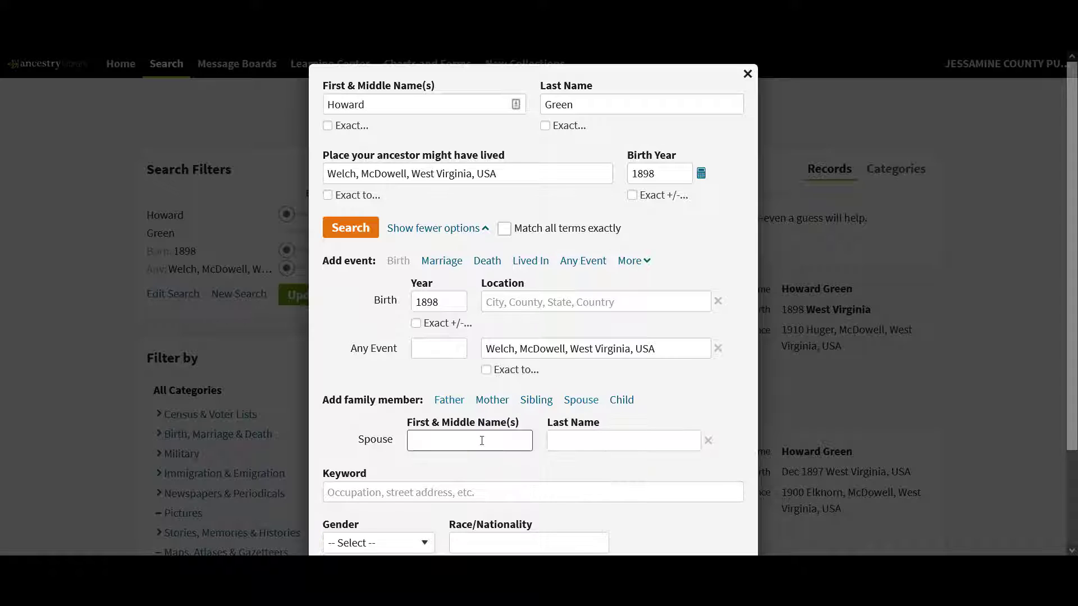
text(Sa)
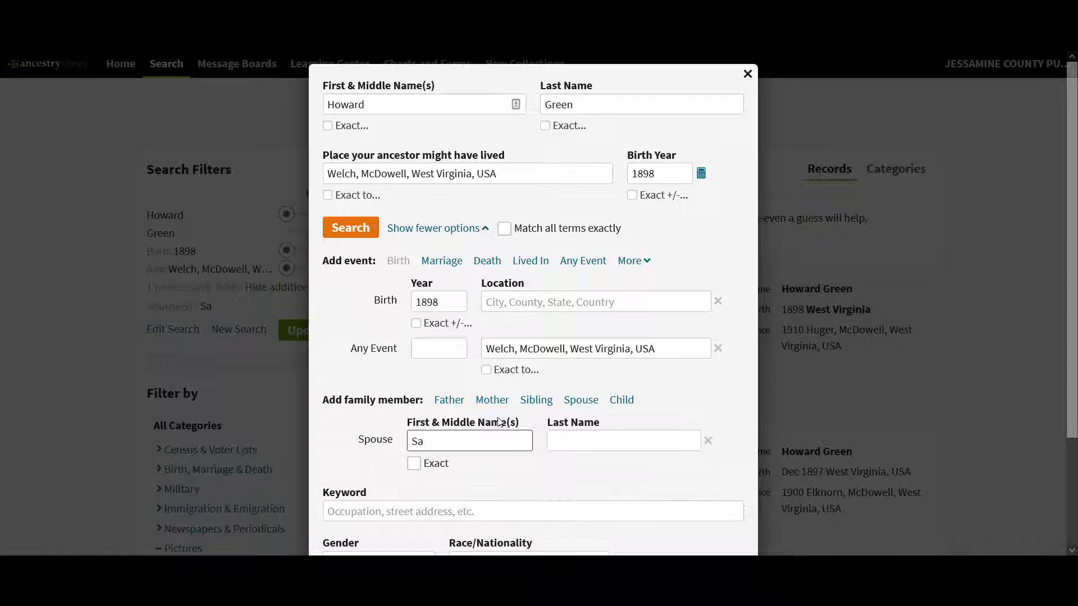
text(llie Mullins)
key(Tab)
text(Green)
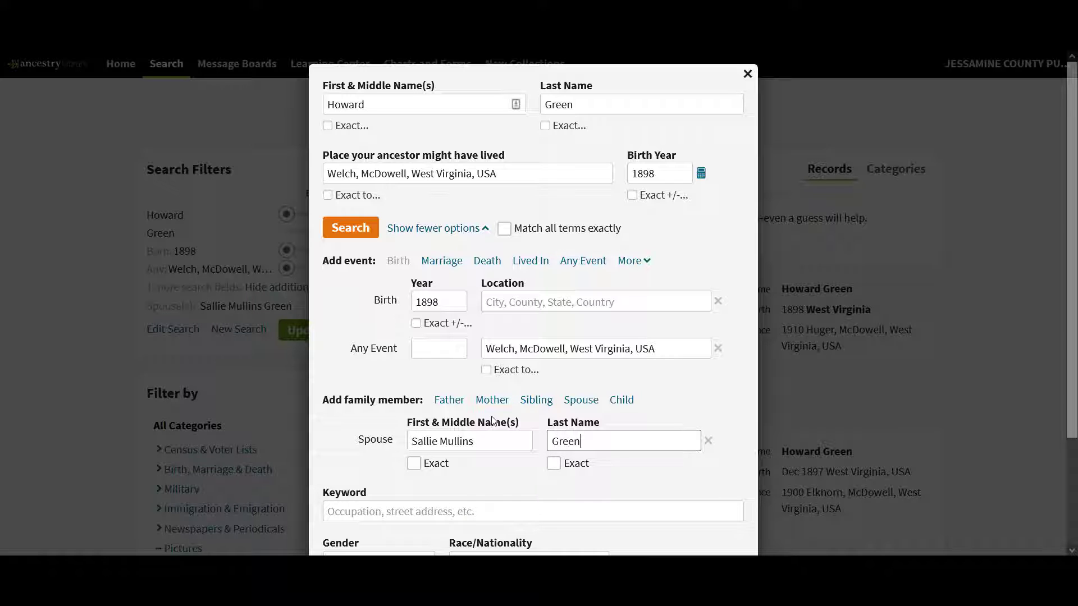
Rerun the search with the spouse included and look through the matching census, grave and draft records
click(335, 234)
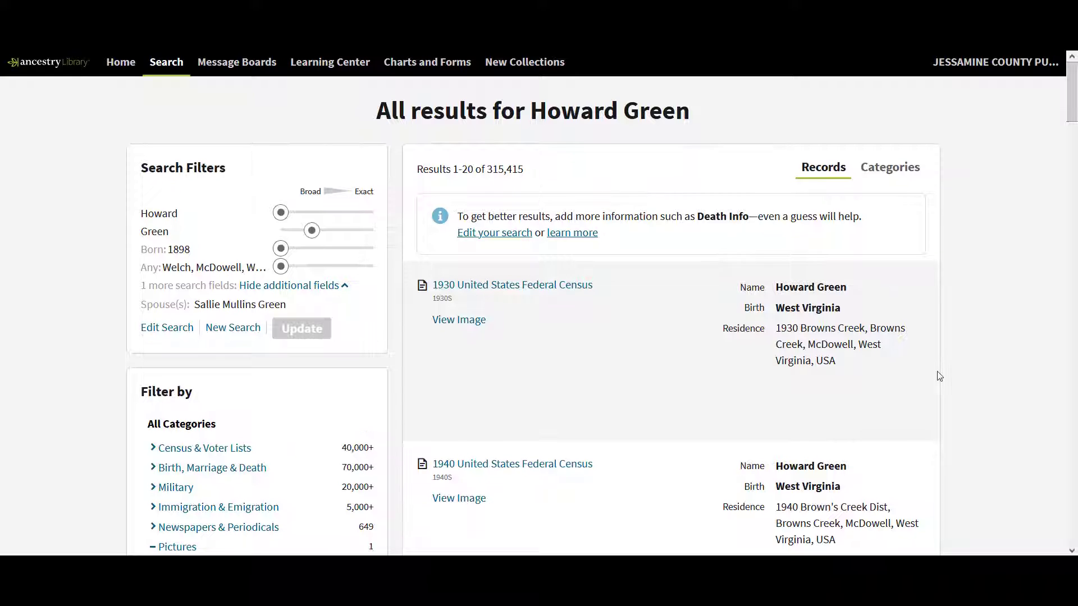
scroll(938, 373, down, 1)
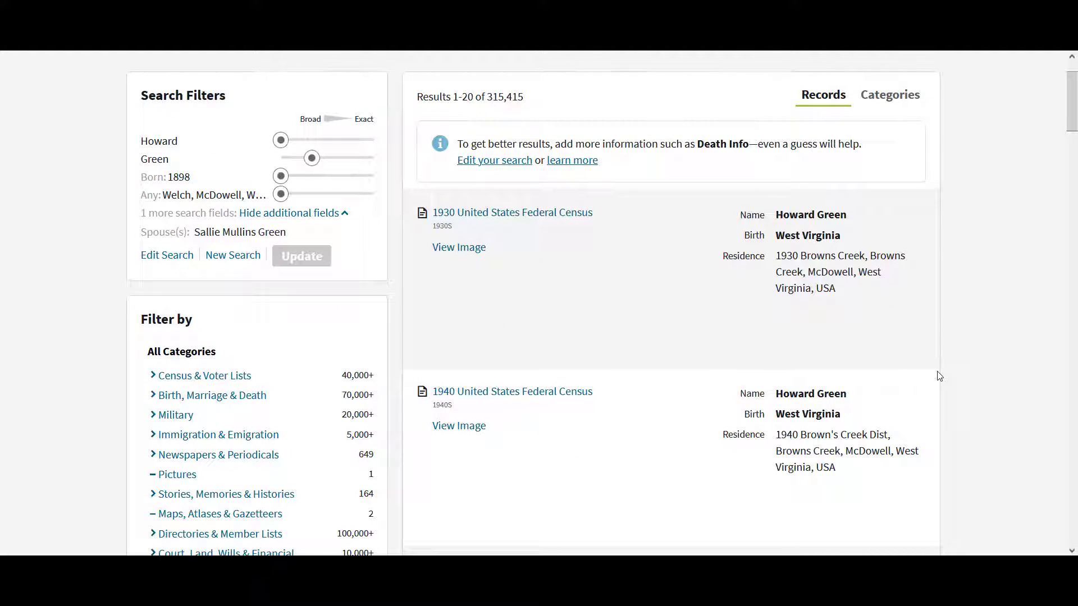
scroll(939, 375, down, 5)
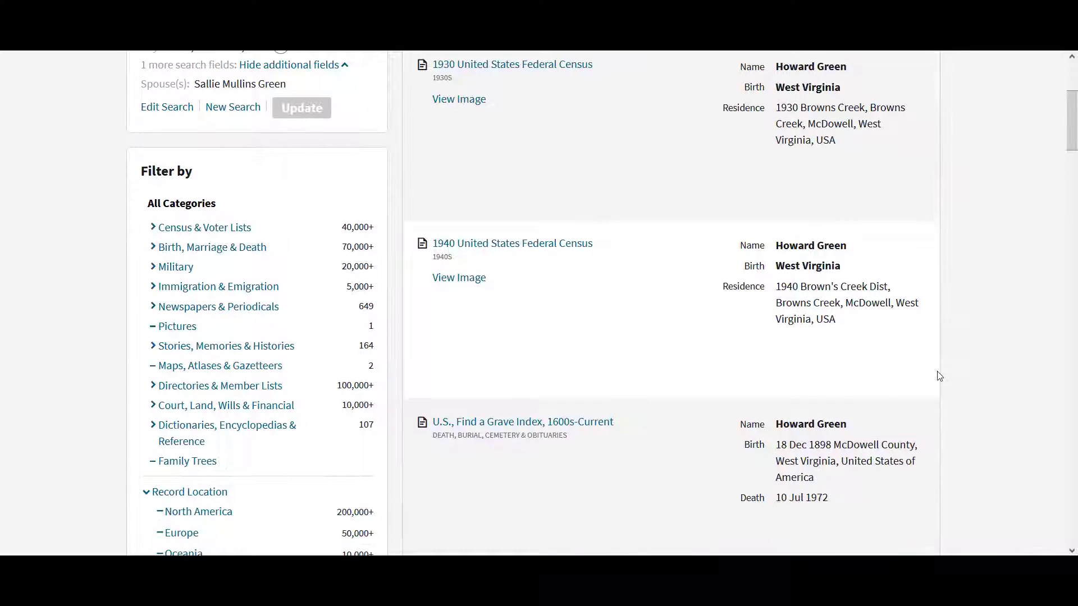
scroll(939, 375, down, 5)
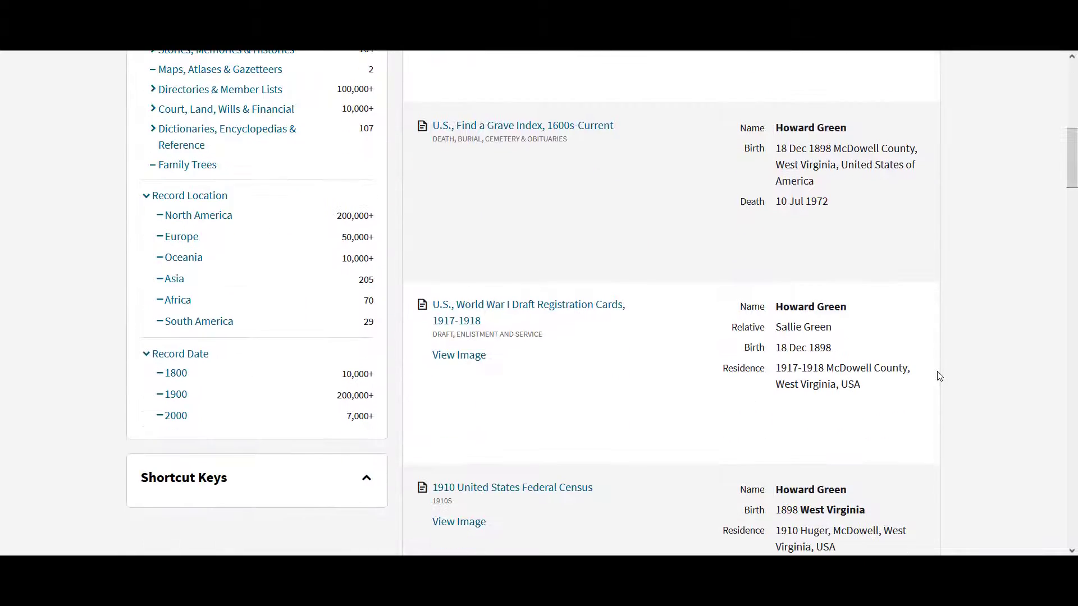
scroll(939, 376, down, 1)
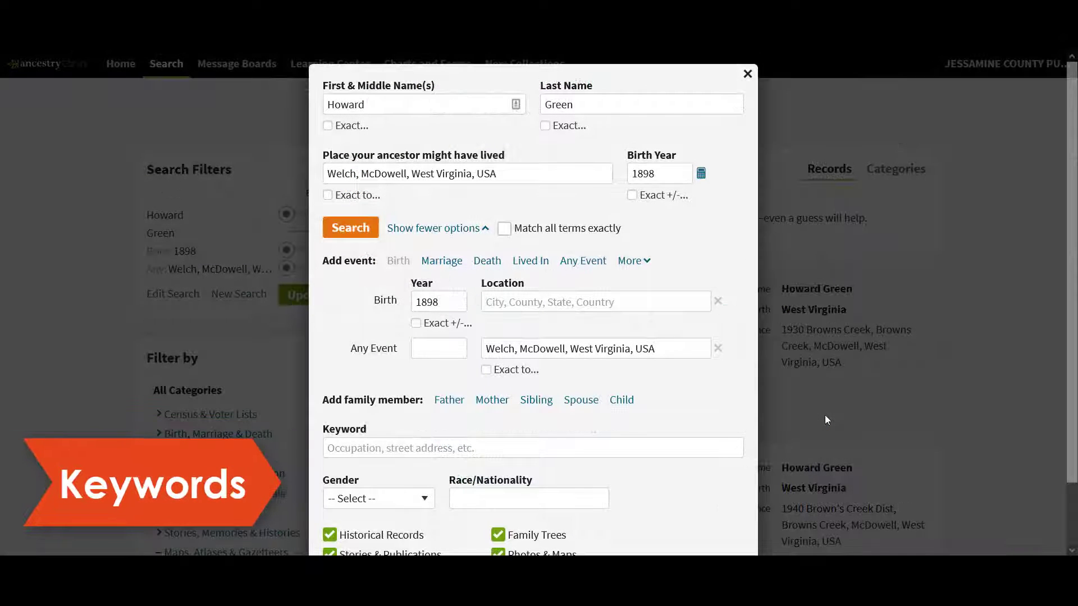
Enter "mines" as the keyword in the edited search
scroll(825, 420, down, 1)
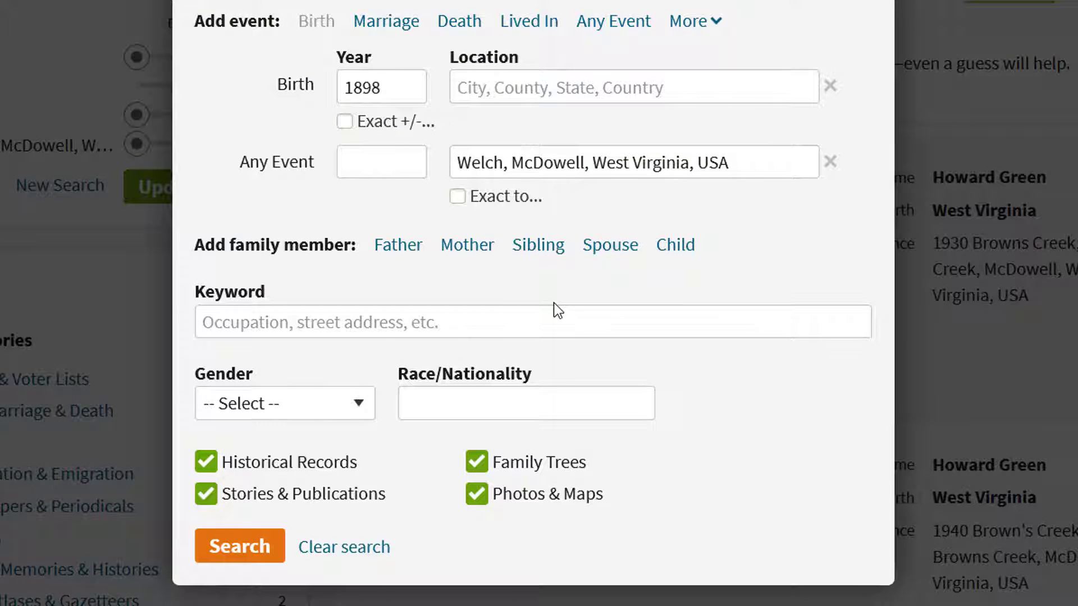
click(443, 322)
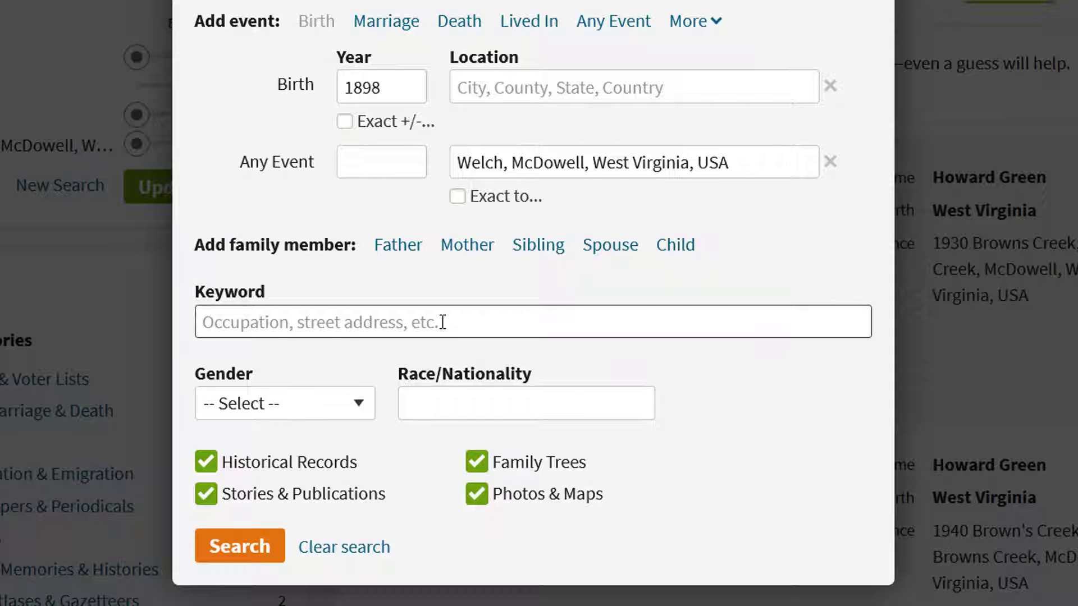
text(mines)
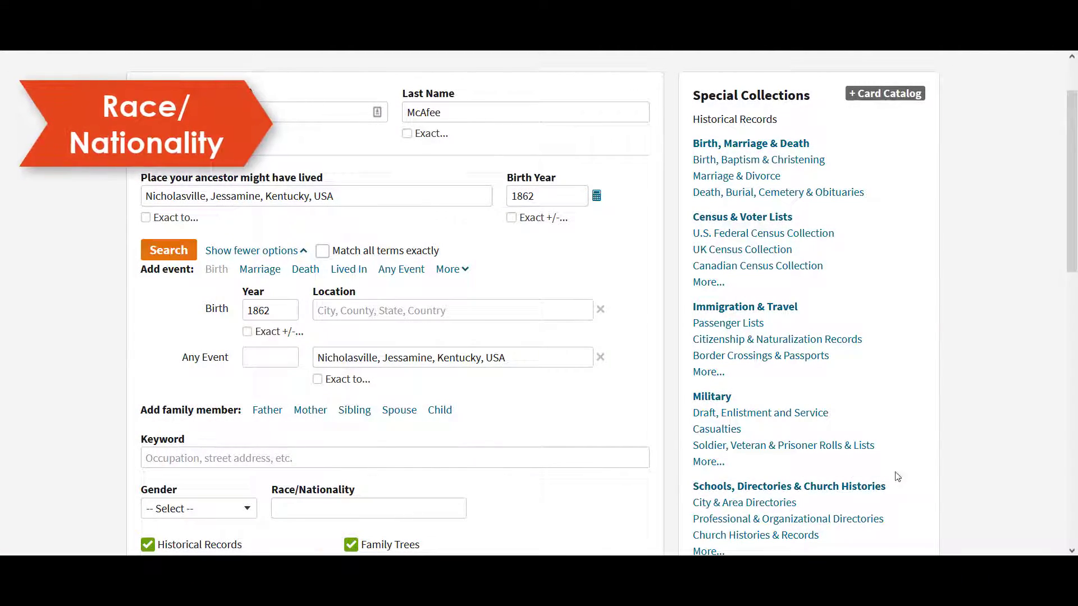
Set the race/nationality to "Black" in the search for the ancestor from Nicholasville, Jessamine, Kentucky
scroll(605, 453, down, 3)
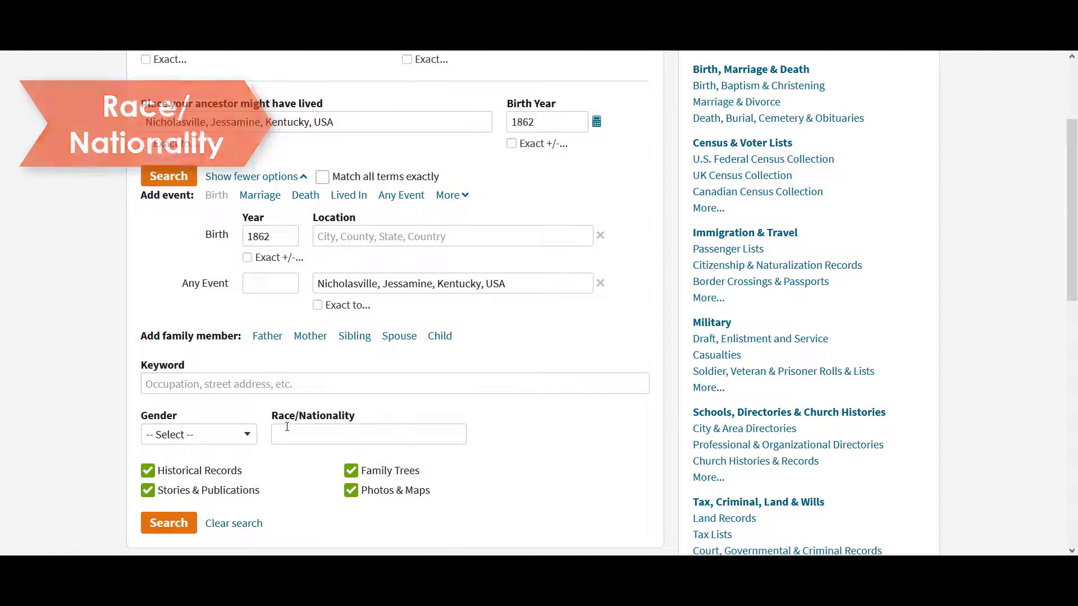
click(292, 425)
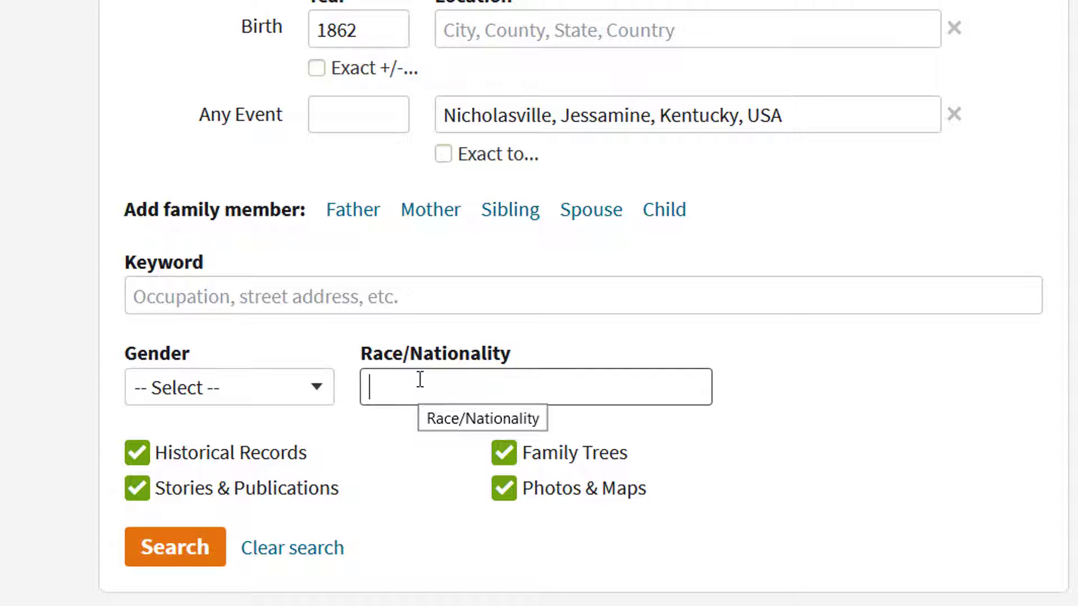
text(Black)
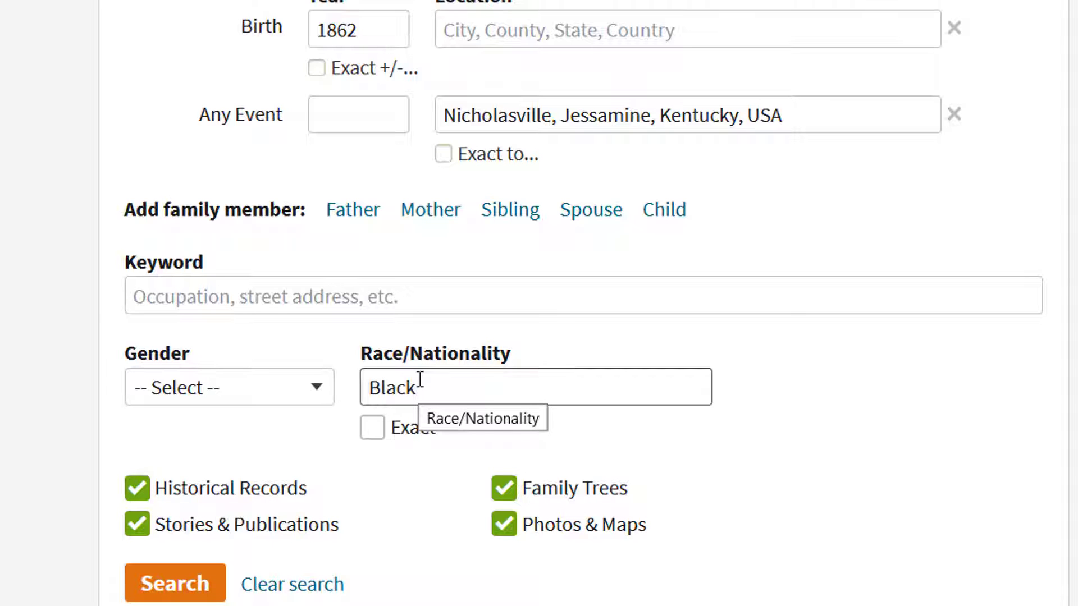
Run the search and preview the 1880 and 1870 United States Federal Census records in the results
click(174, 584)
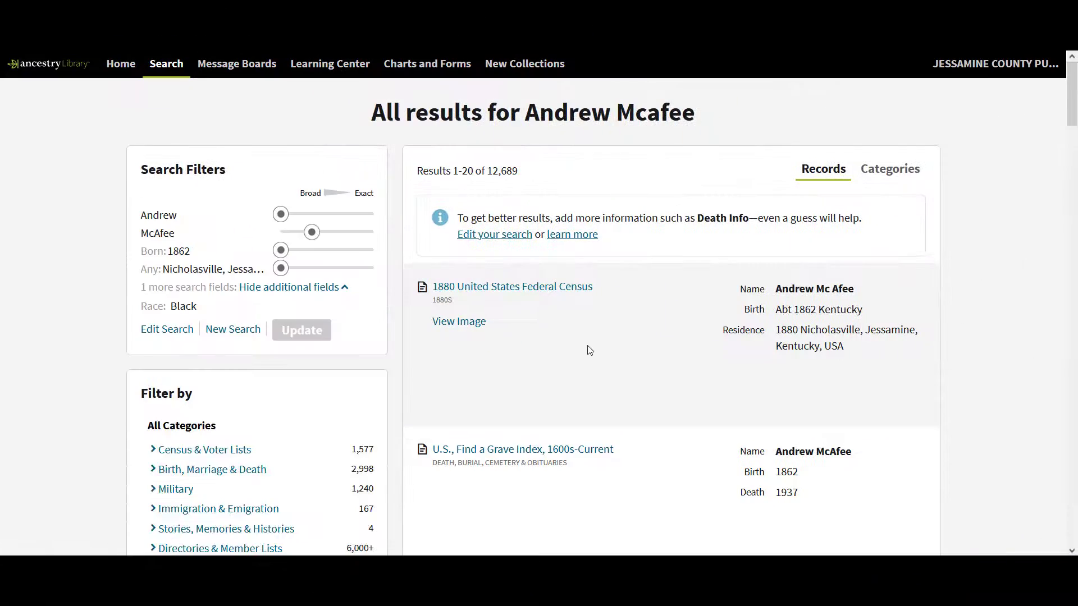
mouse_move(527, 286)
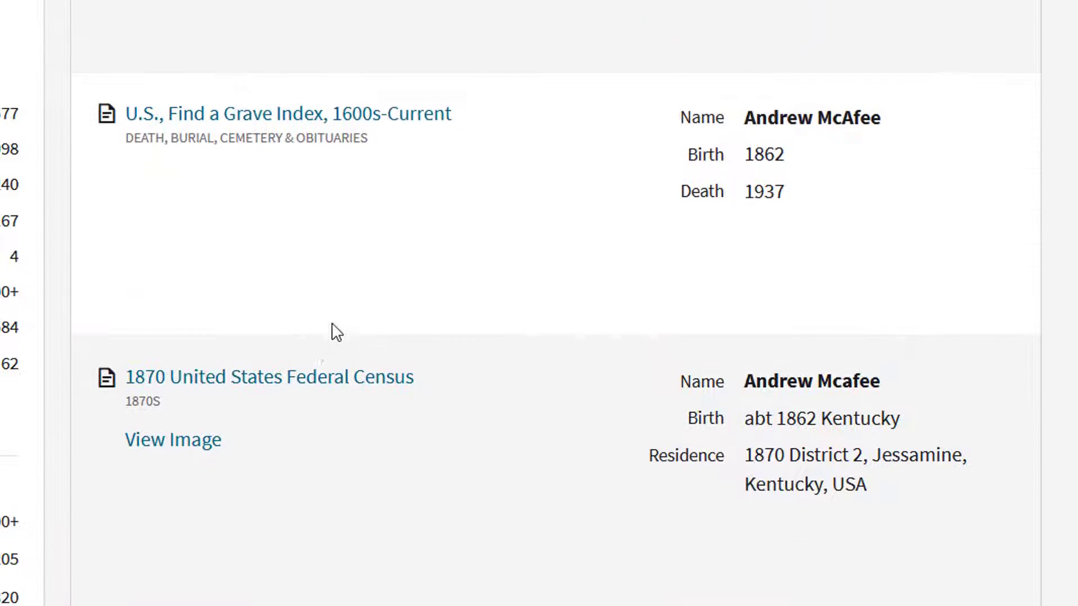
mouse_move(303, 387)
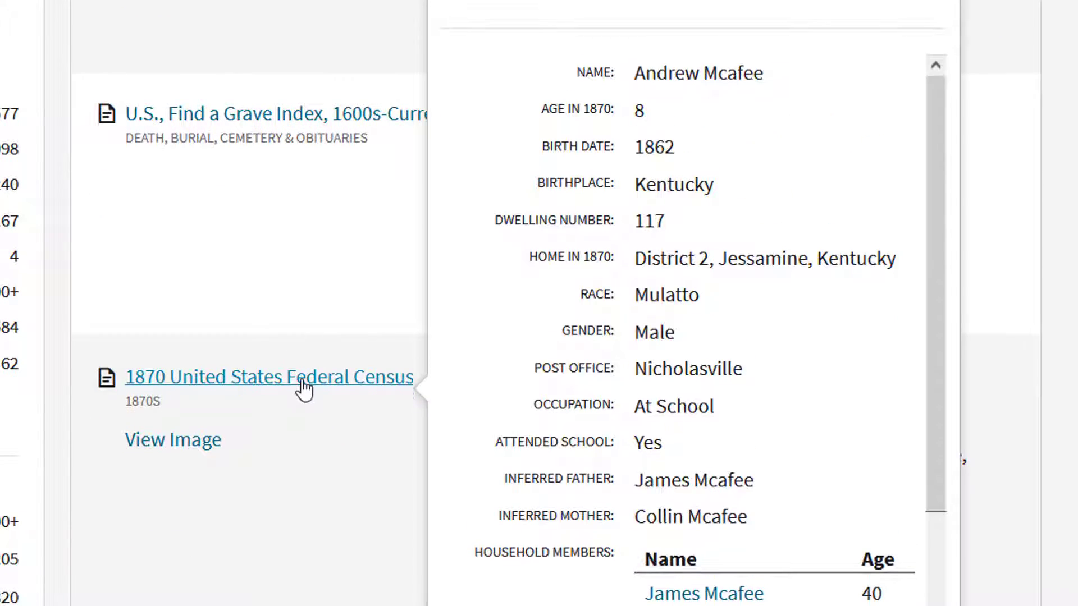